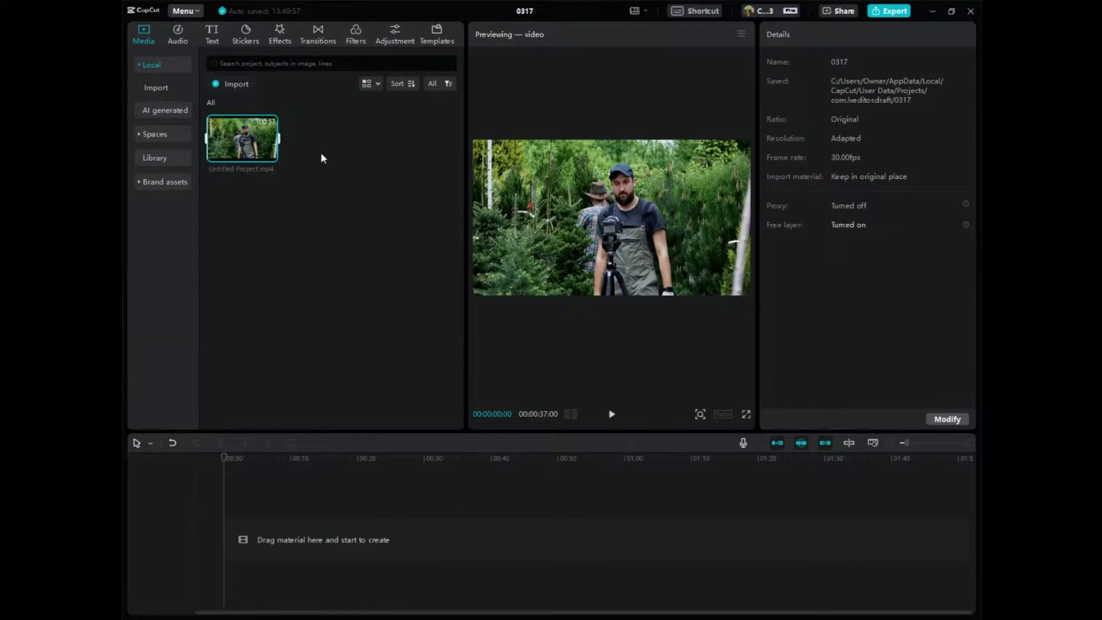
Step: Place Untitled Project.mp4 on the timeline as the 37-second main track and preview it
{"action": "left_click", "coordinate": [259, 217]}
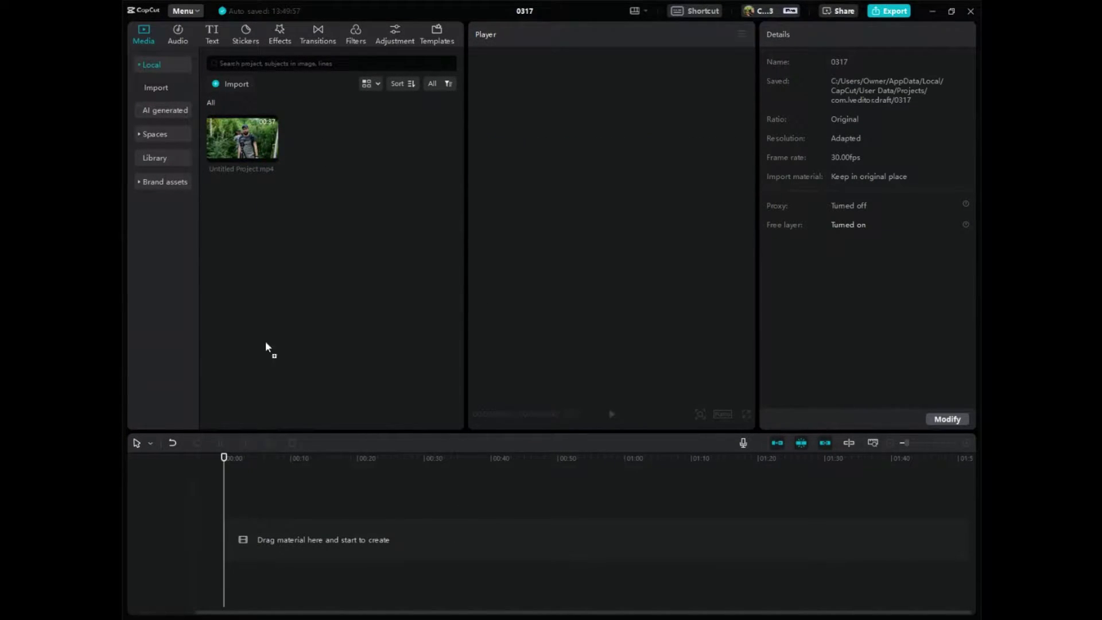
{"action": "left_click_drag", "start_coordinate": [242, 138], "coordinate": [275, 516]}
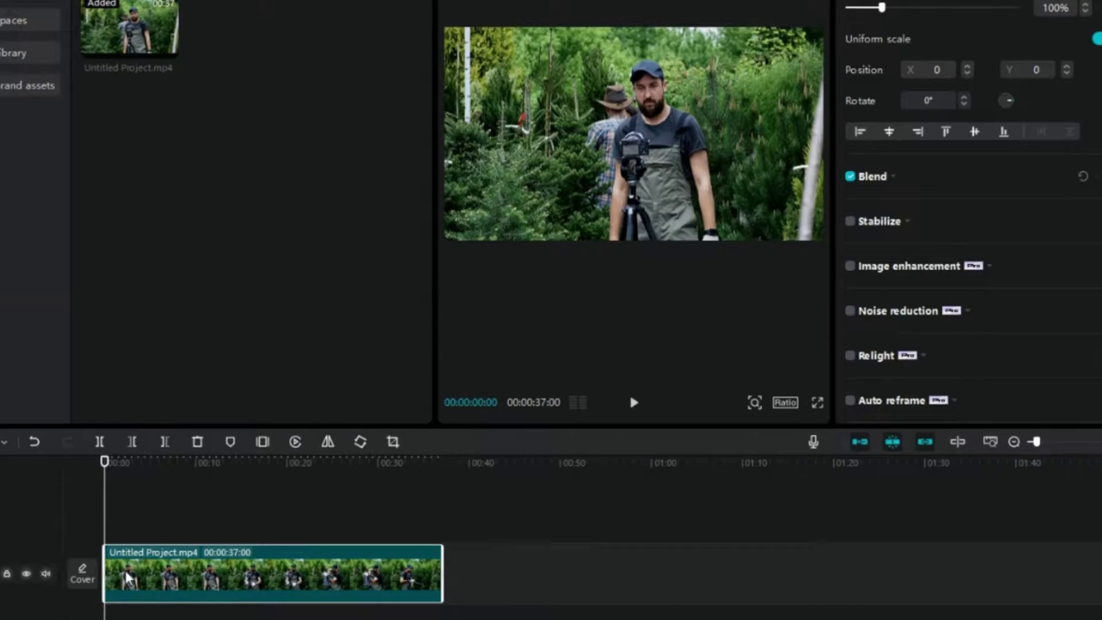
{"action": "left_click", "coordinate": [632, 404]}
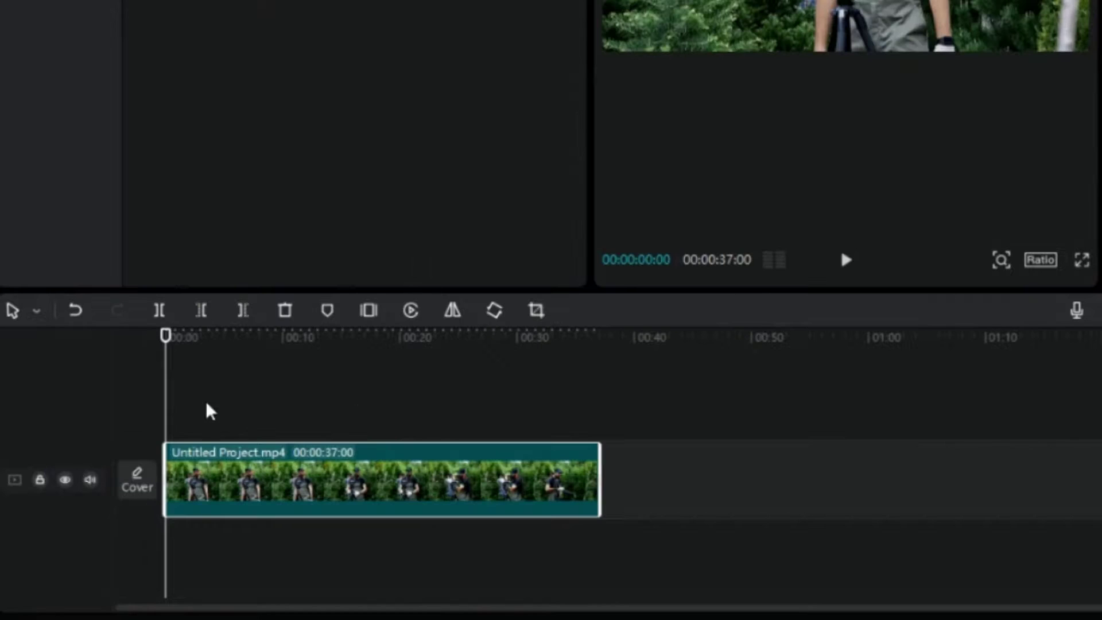
Step: Paste a copy of the clip onto a new upper track and align it to 00:00
{"action": "left_click", "coordinate": [204, 408]}
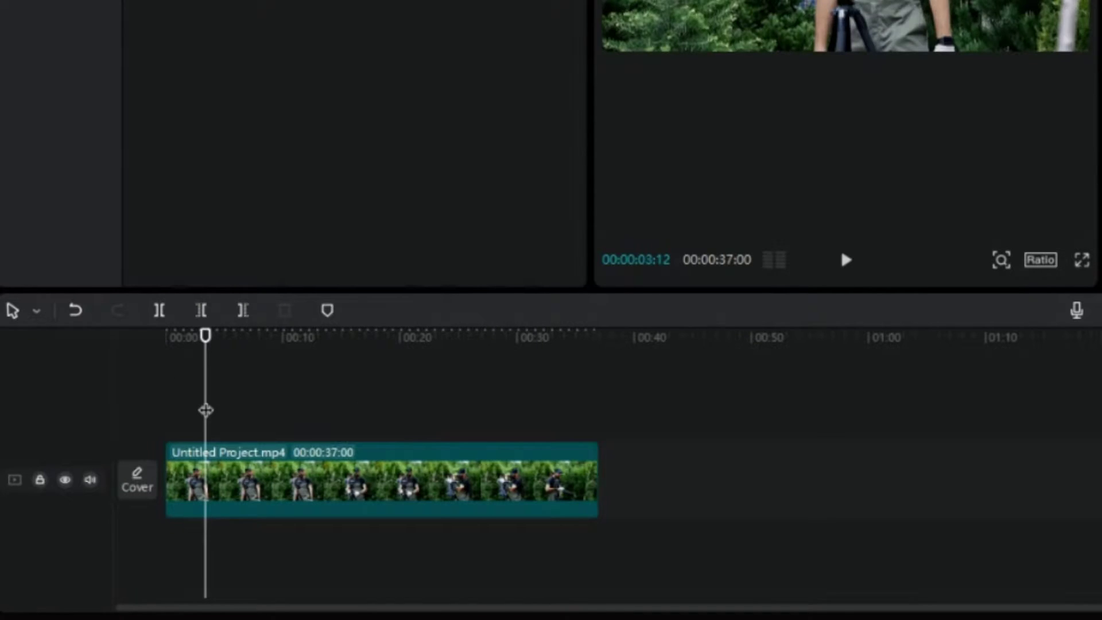
{"action": "right_click", "coordinate": [234, 393]}
{"action": "left_click", "coordinate": [273, 385]}
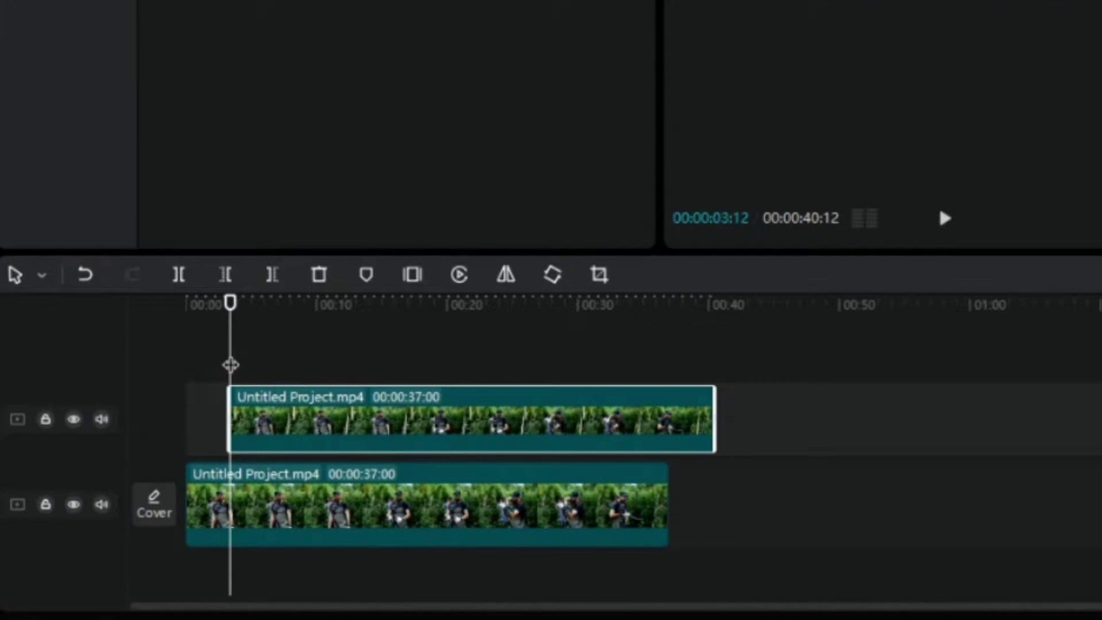
{"action": "left_click", "coordinate": [173, 358]}
{"action": "left_click_drag", "start_coordinate": [441, 435], "coordinate": [399, 434]}
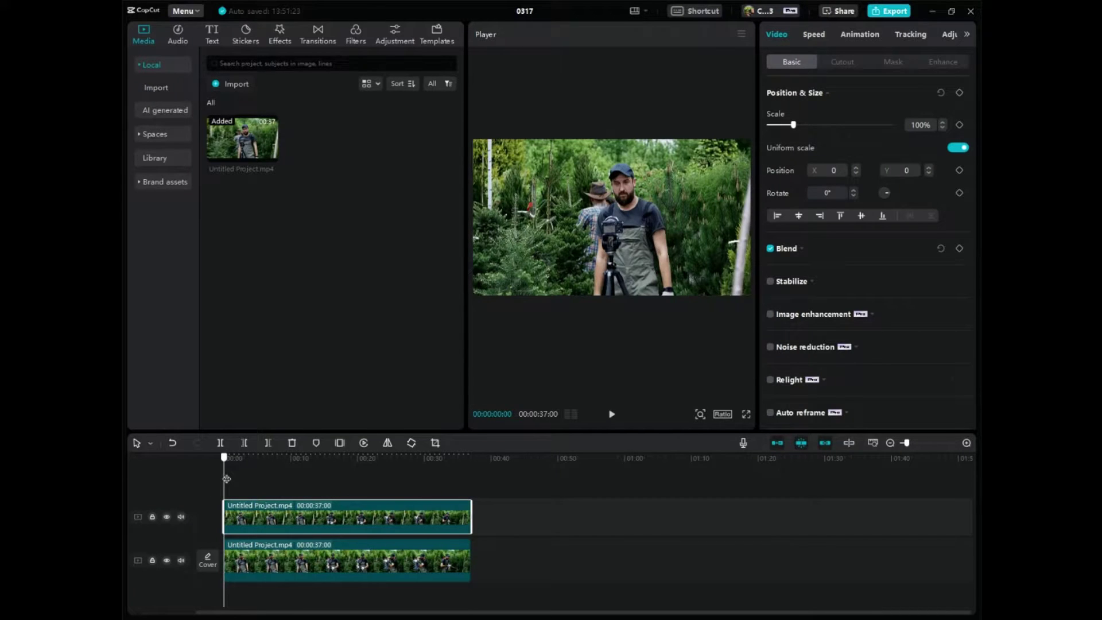
{"action": "left_click_drag", "start_coordinate": [226, 479], "coordinate": [256, 490]}
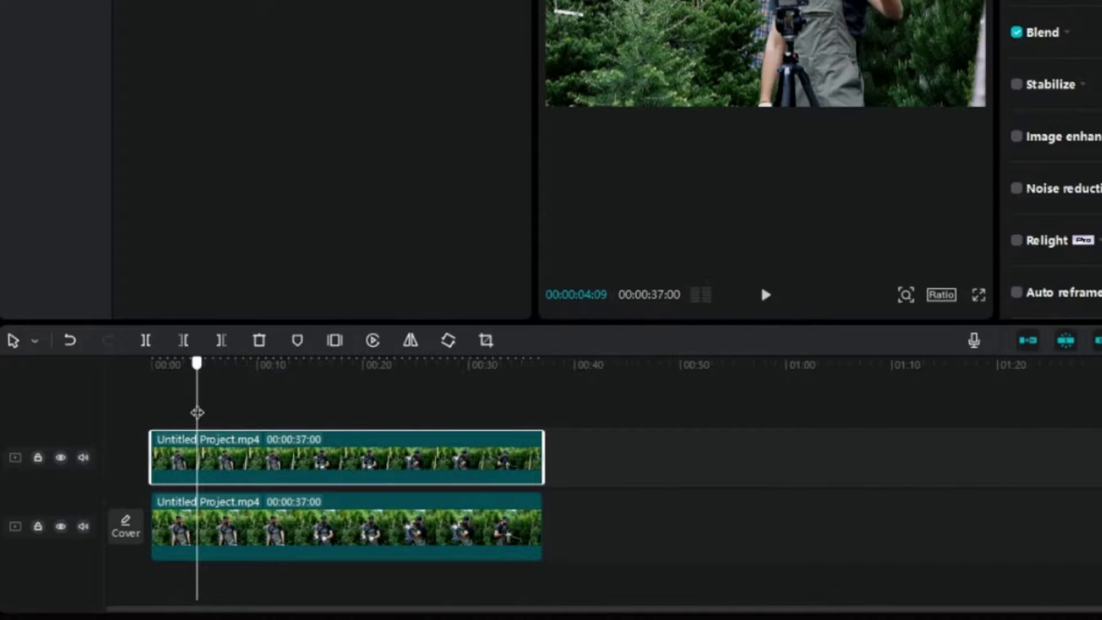
Step: Split the upper clip at about 3 s and 26 s, then select the 22-second middle piece
{"action": "left_click_drag", "start_coordinate": [256, 490], "coordinate": [253, 488]}
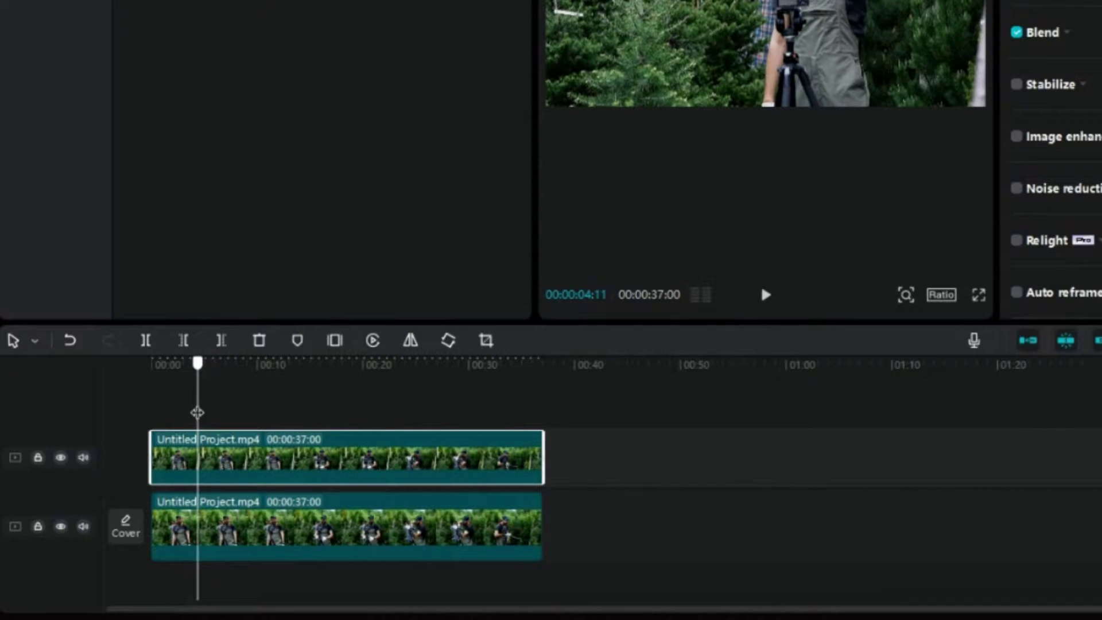
{"action": "mouse_move", "coordinate": [196, 413]}
{"action": "left_mouse_down"}
{"action": "mouse_move", "coordinate": [180, 412]}
{"action": "mouse_move", "coordinate": [189, 411]}
{"action": "left_mouse_up"}
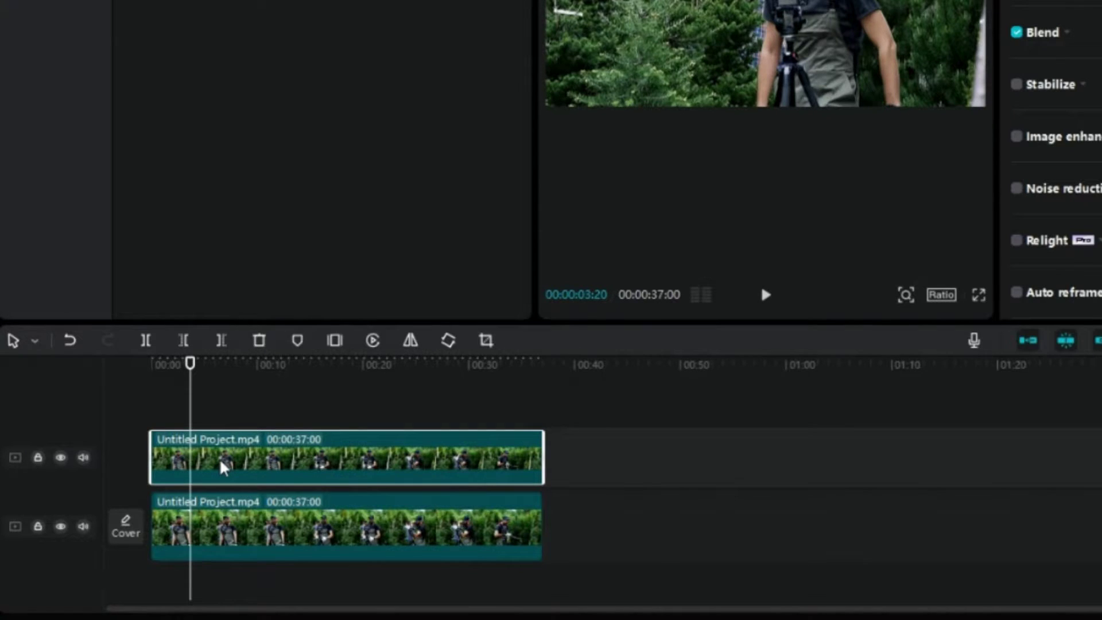
{"action": "left_click", "coordinate": [145, 342]}
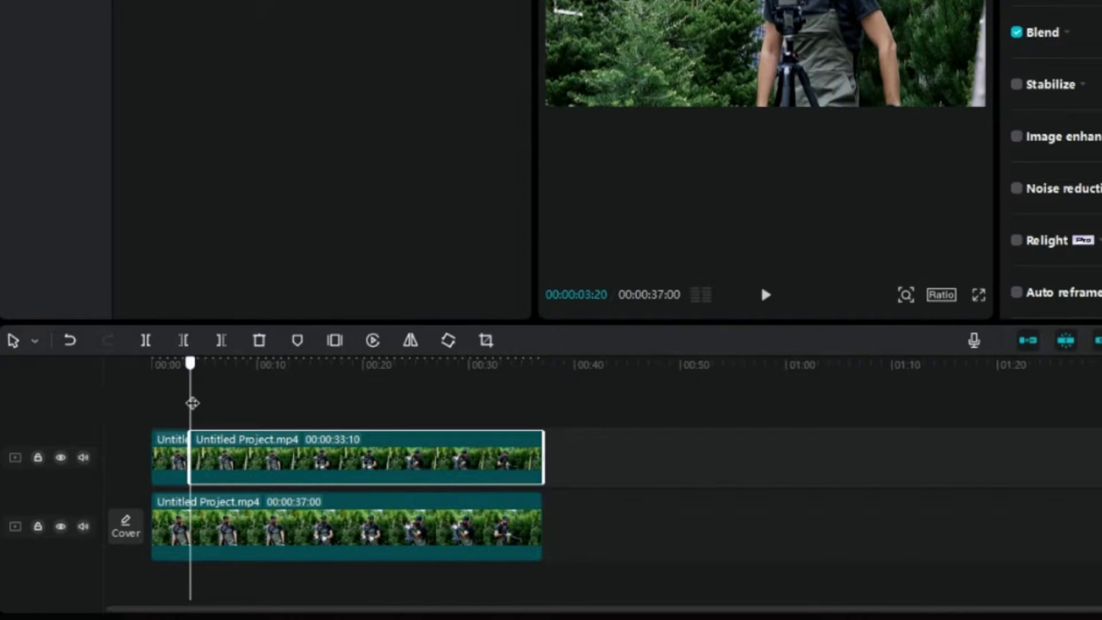
{"action": "left_click_drag", "start_coordinate": [196, 403], "coordinate": [428, 427]}
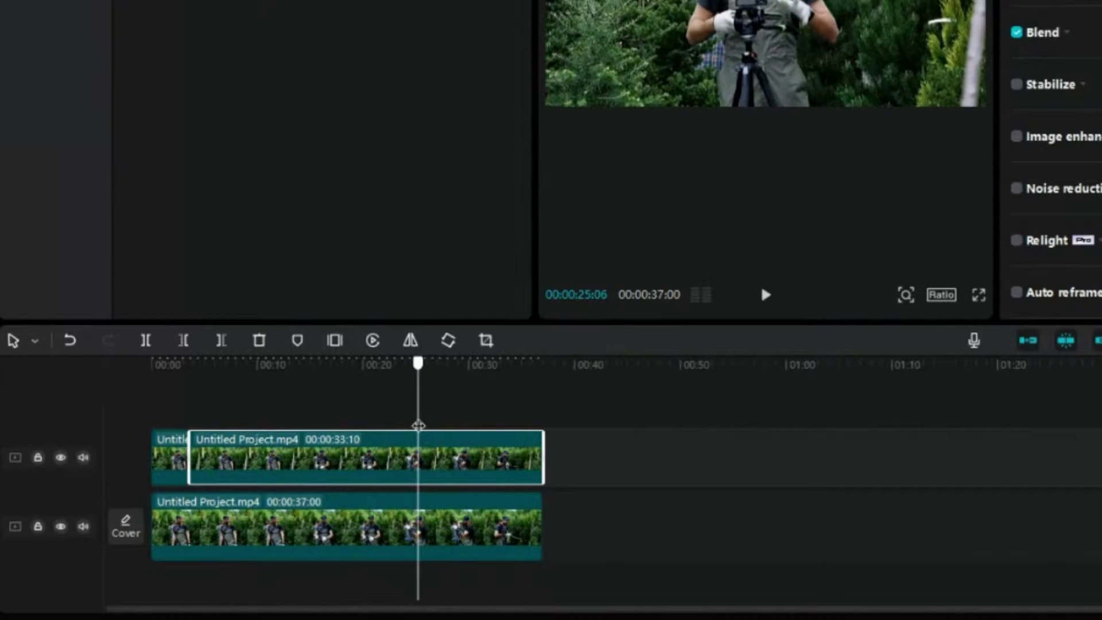
{"action": "left_click", "coordinate": [145, 343]}
{"action": "left_click", "coordinate": [312, 484]}
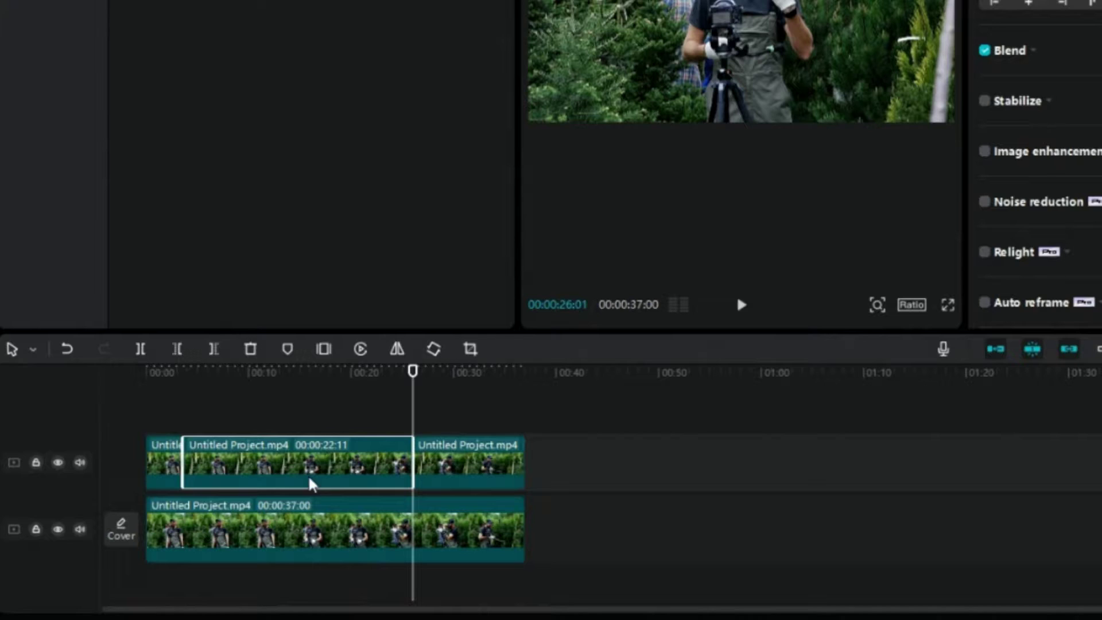
{"action": "left_click_drag", "start_coordinate": [413, 418], "coordinate": [164, 415]}
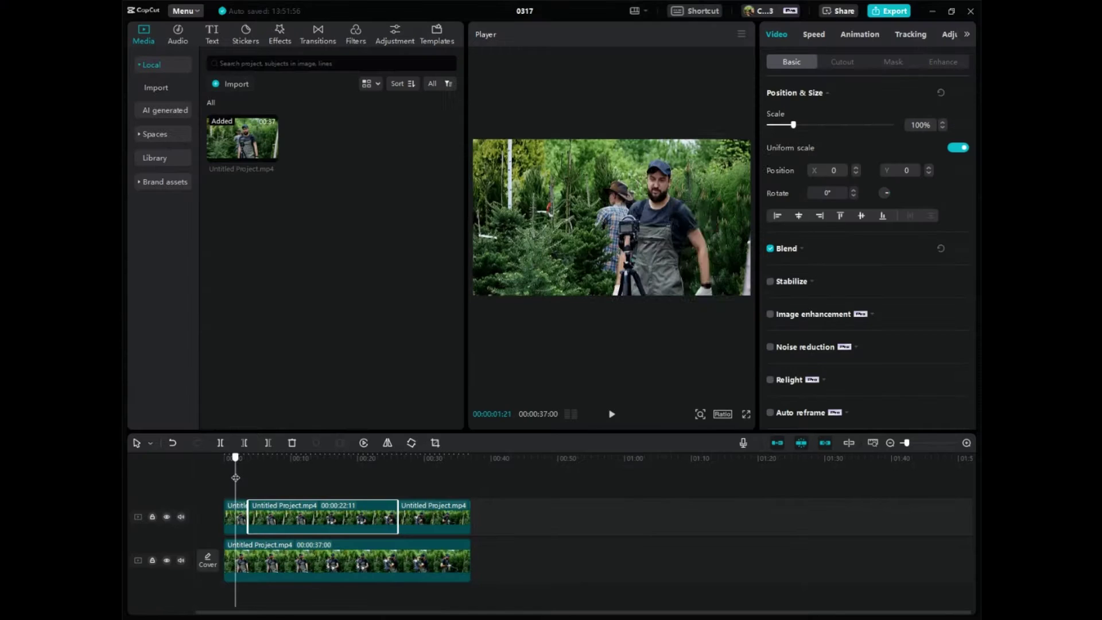
{"action": "left_click_drag", "start_coordinate": [237, 479], "coordinate": [241, 478]}
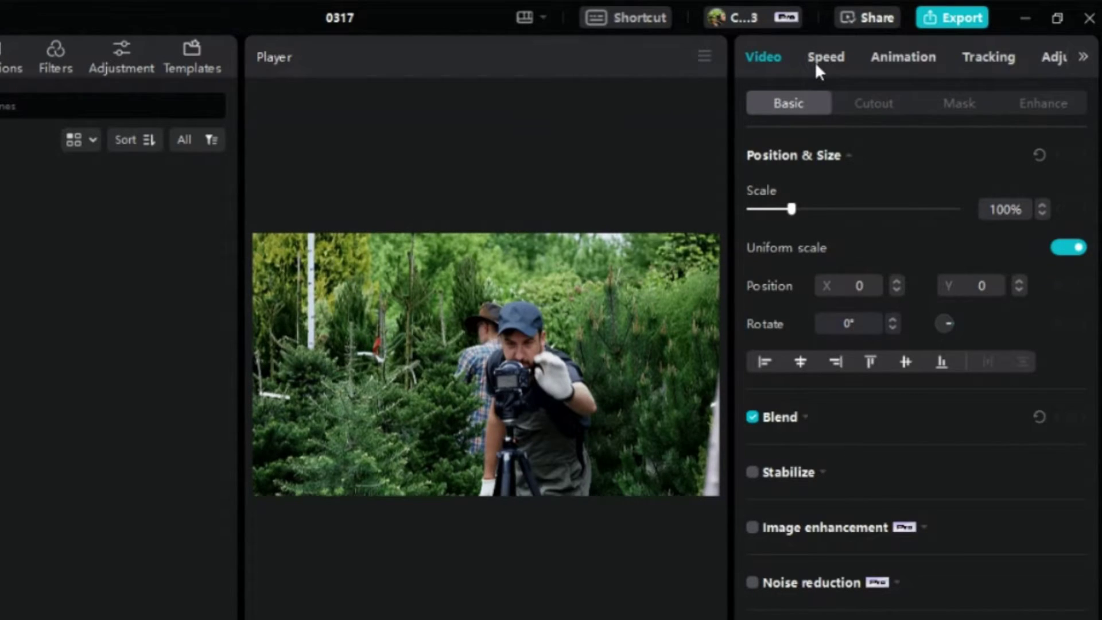
Step: Choose Motion tracking for the middle clip and scrub to a frame showing the man's face
{"action": "left_click", "coordinate": [981, 54]}
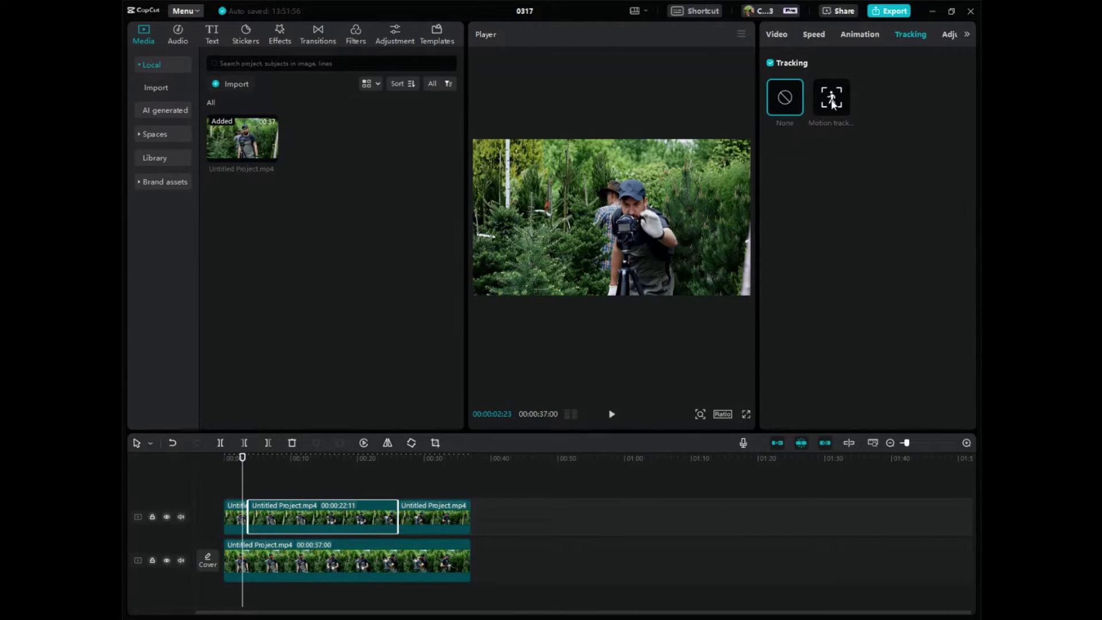
{"action": "left_click", "coordinate": [832, 100]}
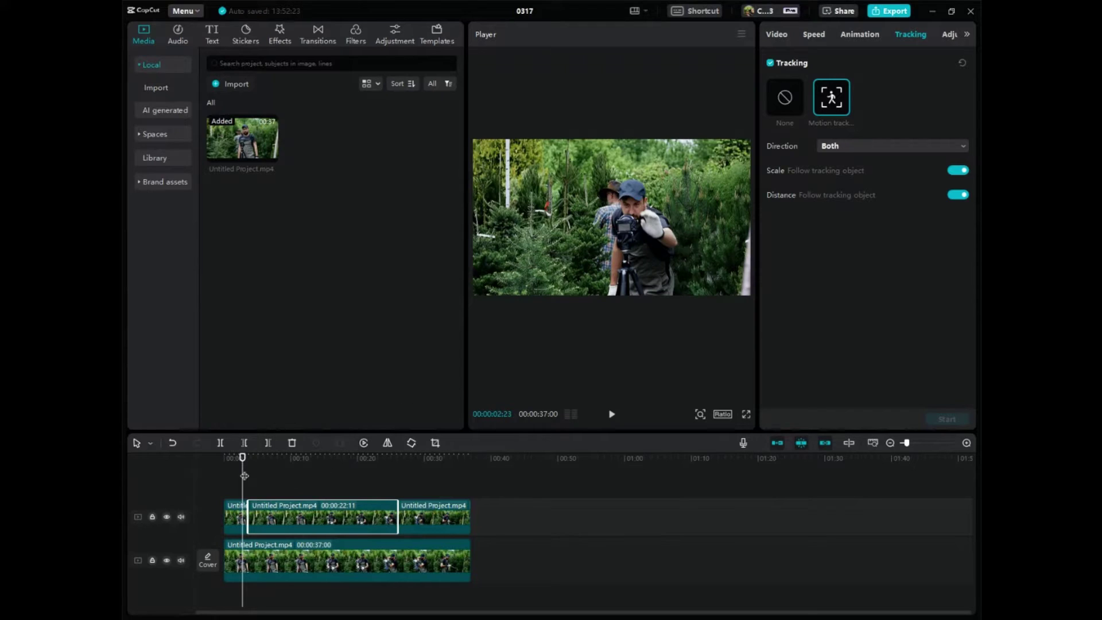
{"action": "left_click_drag", "start_coordinate": [244, 476], "coordinate": [280, 478]}
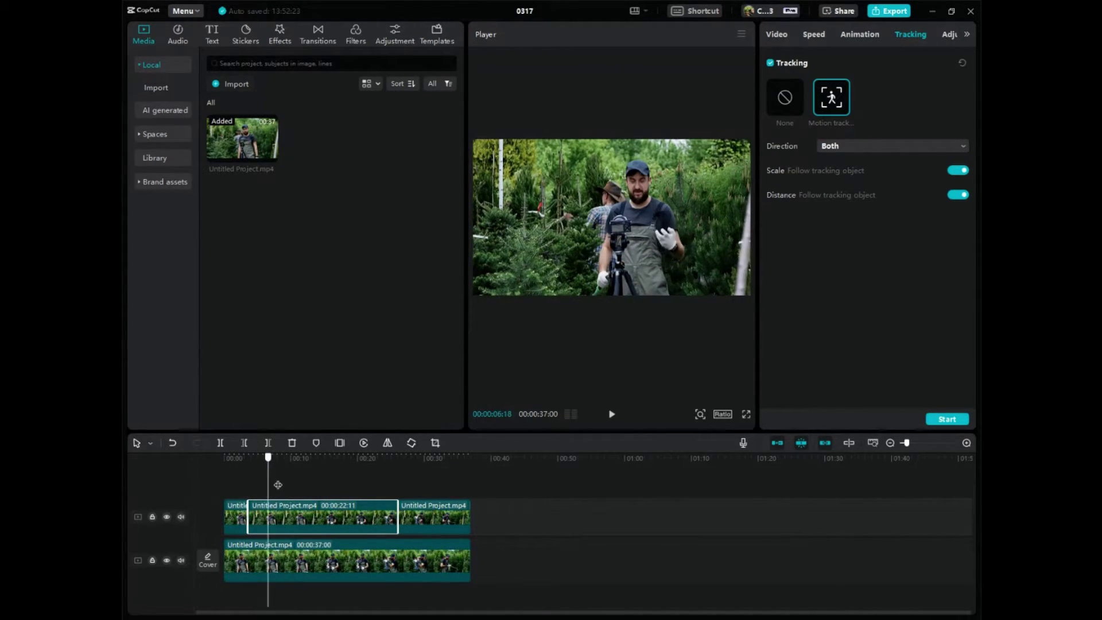
{"action": "left_click_drag", "start_coordinate": [269, 488], "coordinate": [280, 485]}
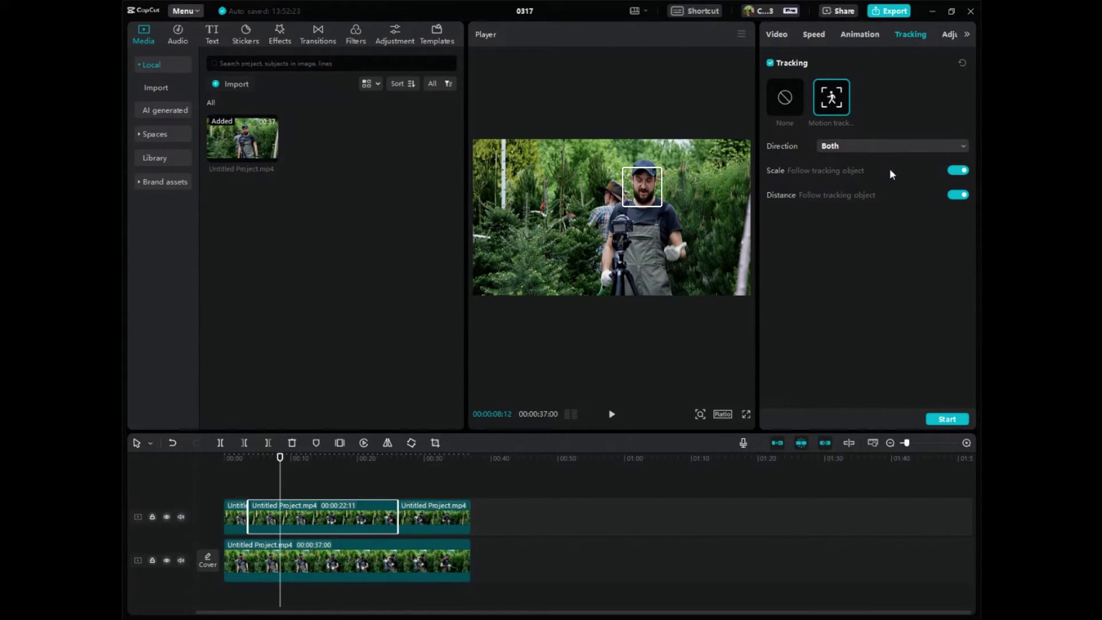
Step: Start motion tracking on the man's face and let it finish
{"action": "left_click", "coordinate": [946, 420]}
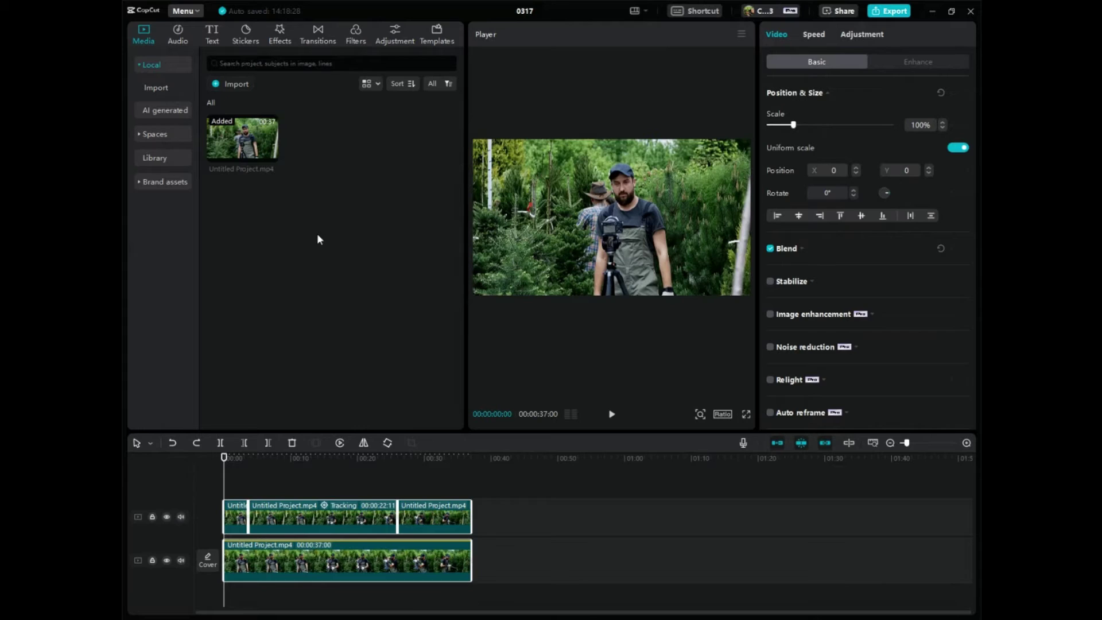
{"action": "left_click", "coordinate": [612, 416]}
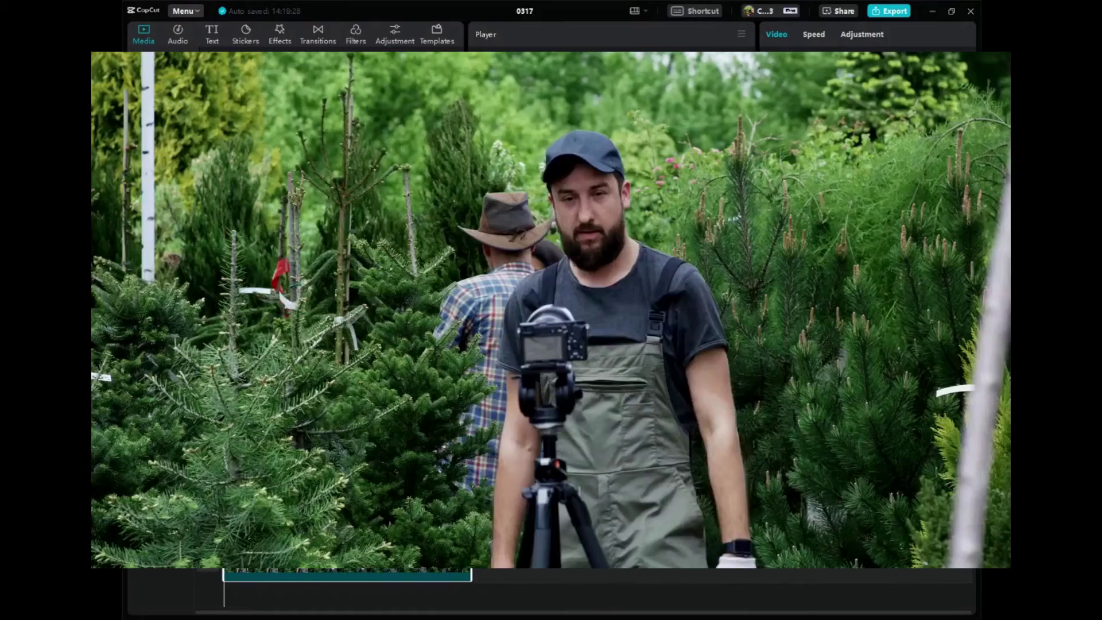